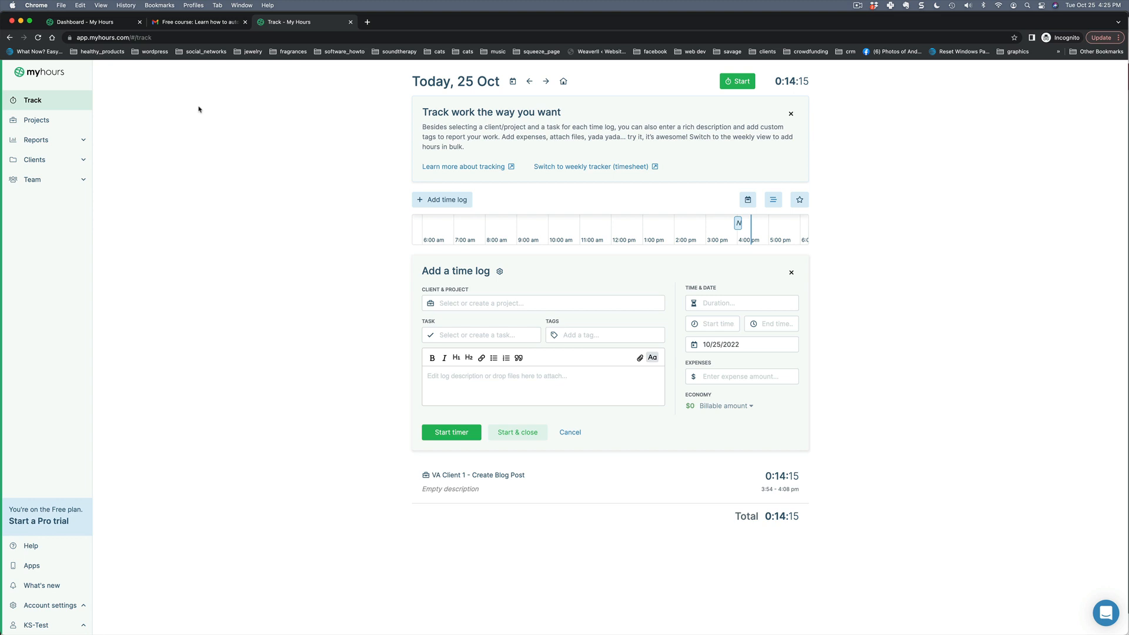
# View the Clients list, check Projects, and return to Clients showing VA Client 1.
pyautogui.click(44, 163)
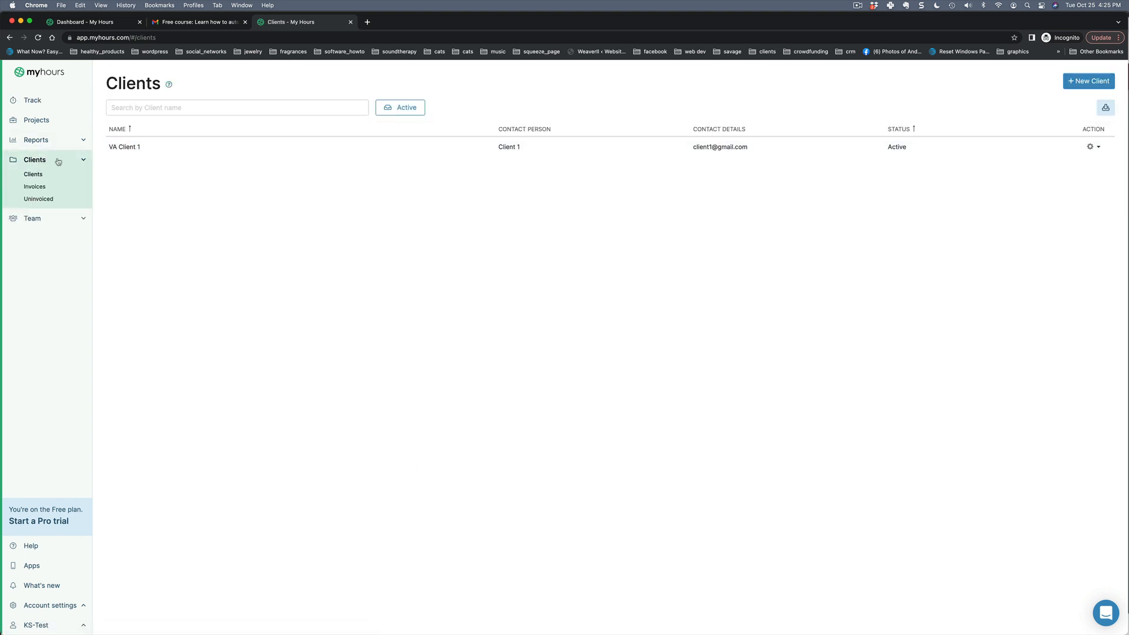
pyautogui.click(43, 121)
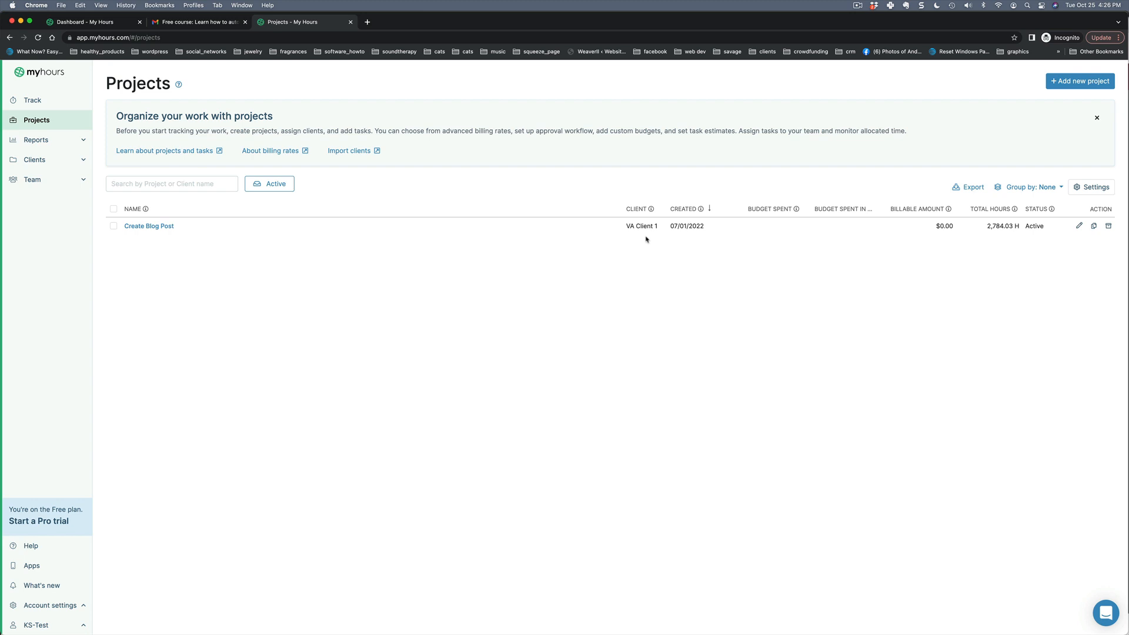
pyautogui.click(29, 160)
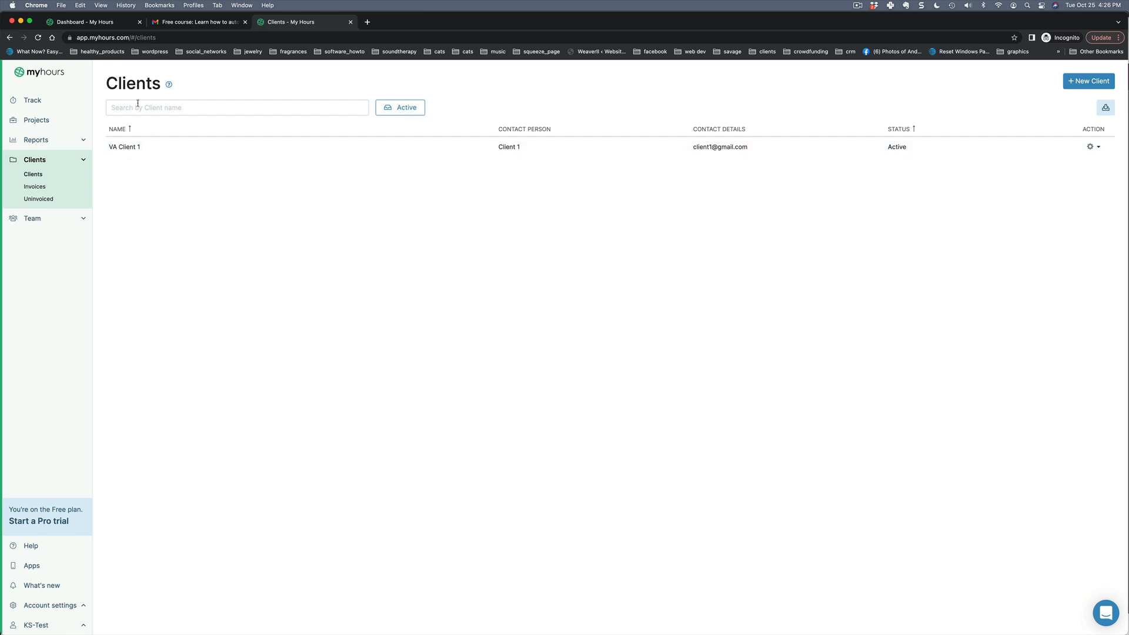
# Enter a new client named 'Big Store' with its contact person and e-mail address.
pyautogui.click(1090, 81)
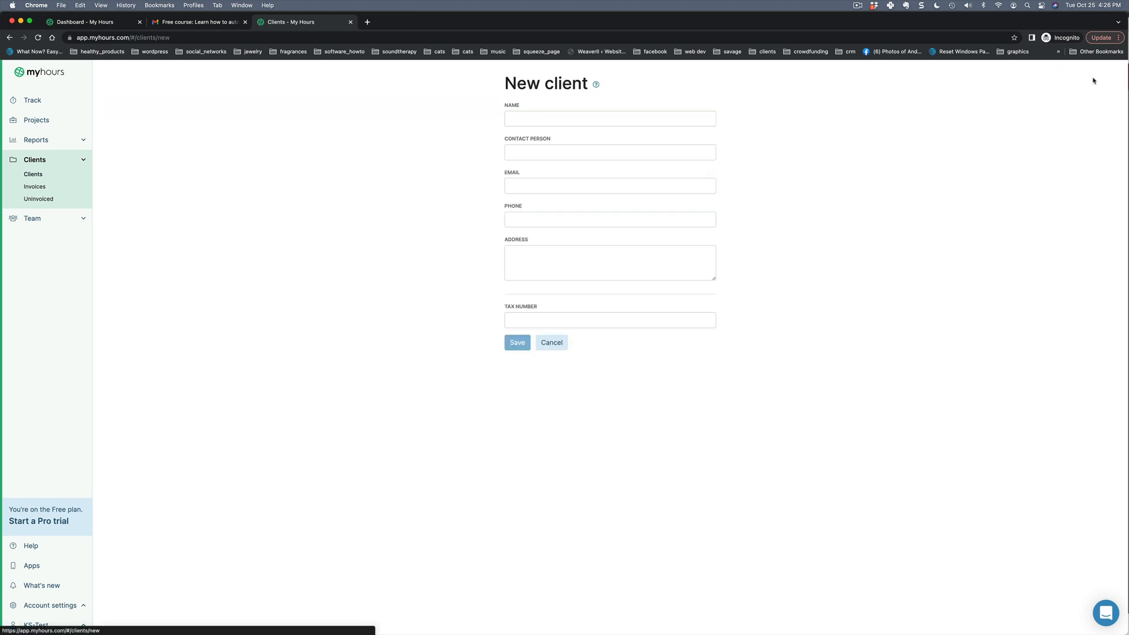
pyautogui.click(545, 114)
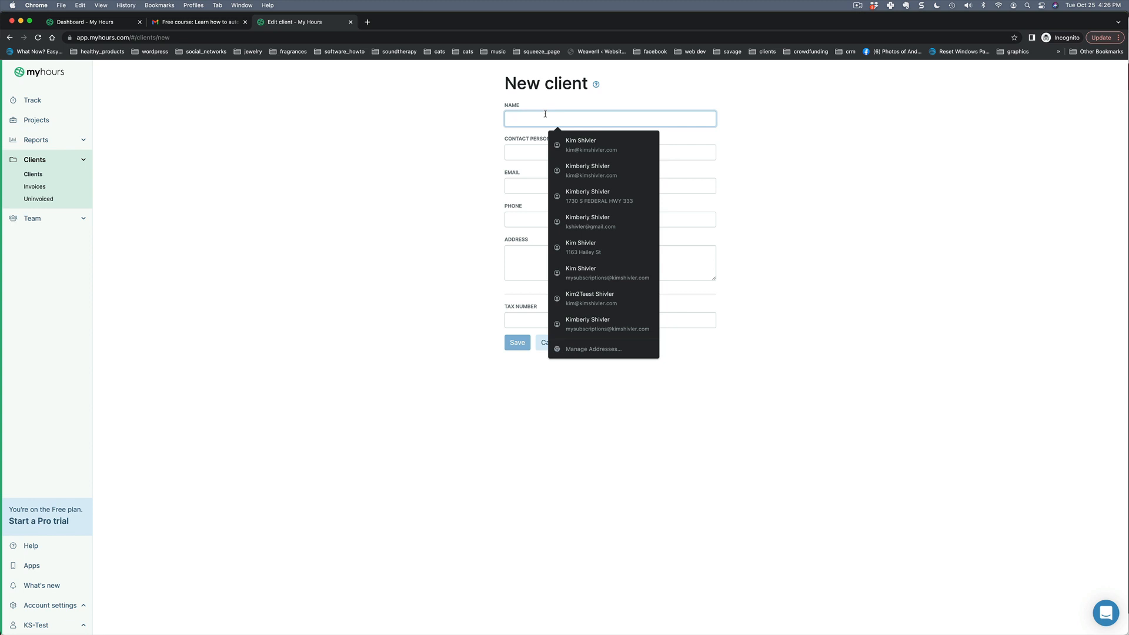
pyautogui.write('B')
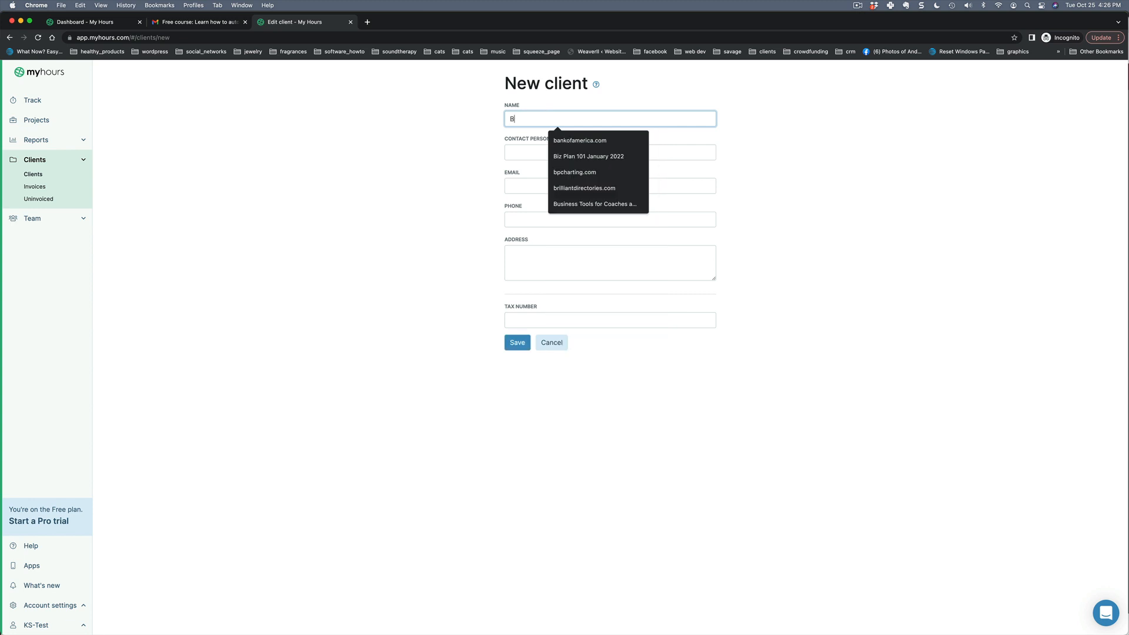
pyautogui.write('ig')
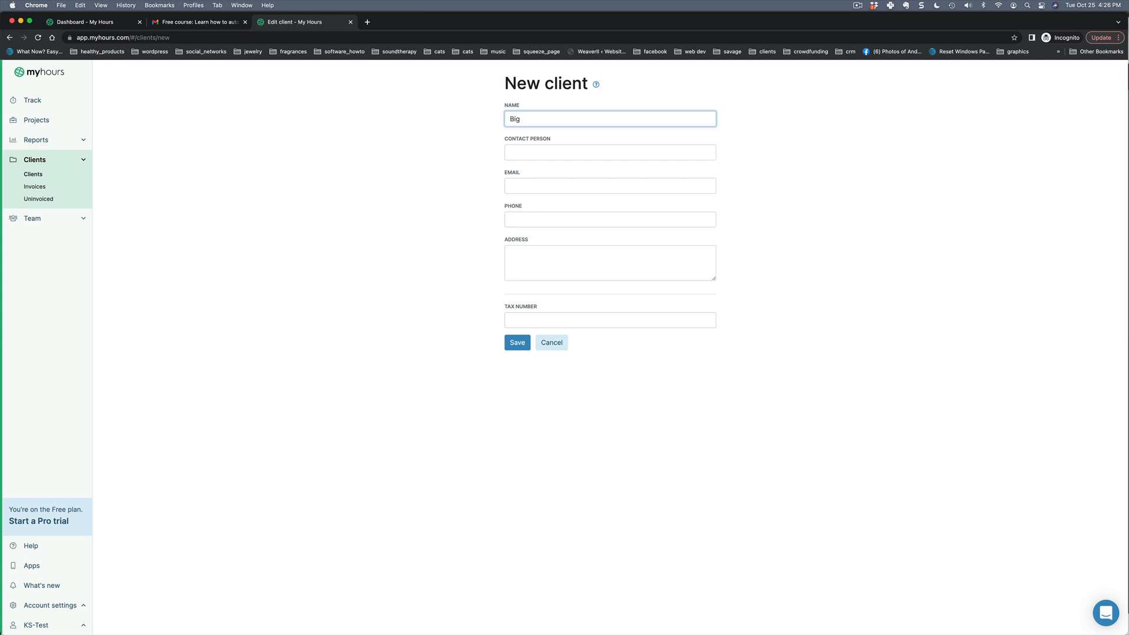
pyautogui.write(' Store')
pyautogui.click(555, 154)
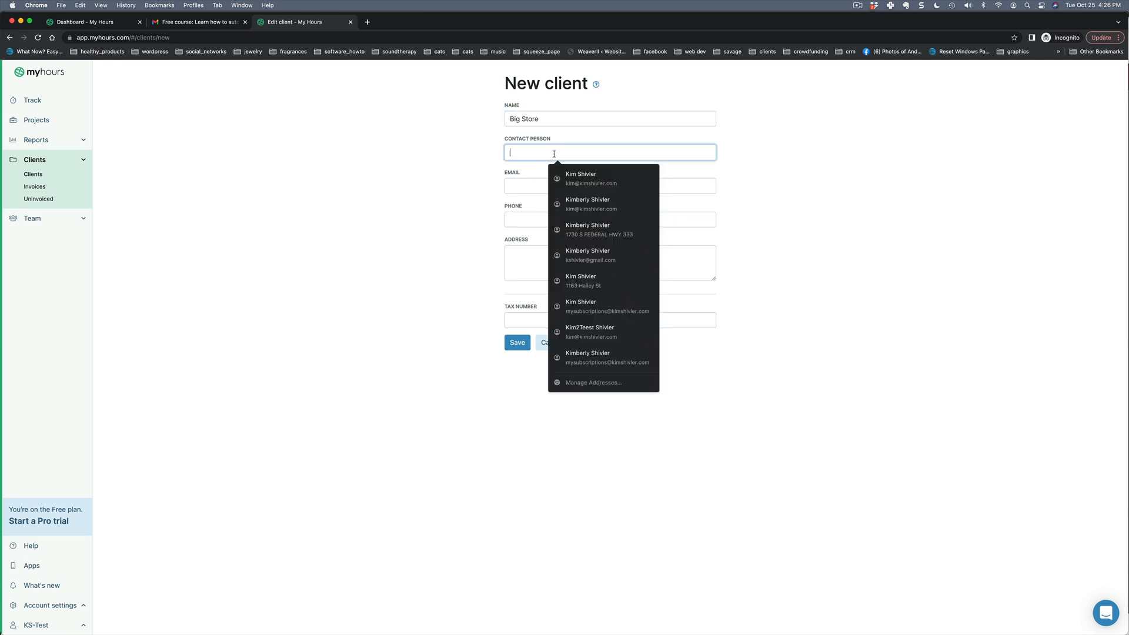
pyautogui.write('Contact')
pyautogui.press('BackSpace')
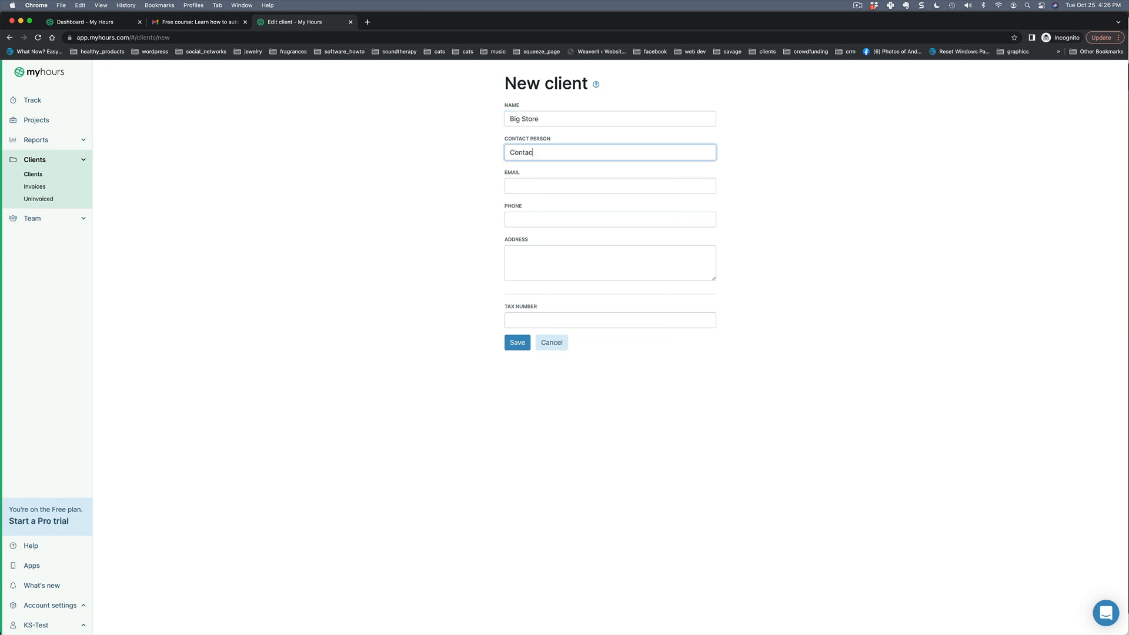
pyautogui.write('t Name')
pyautogui.click(523, 183)
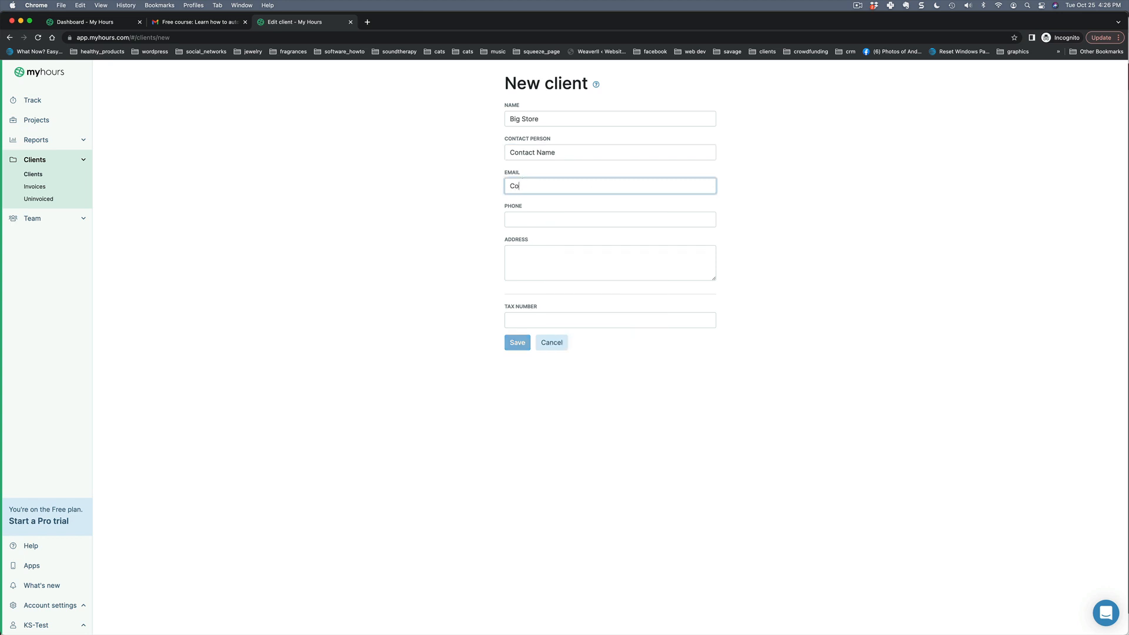
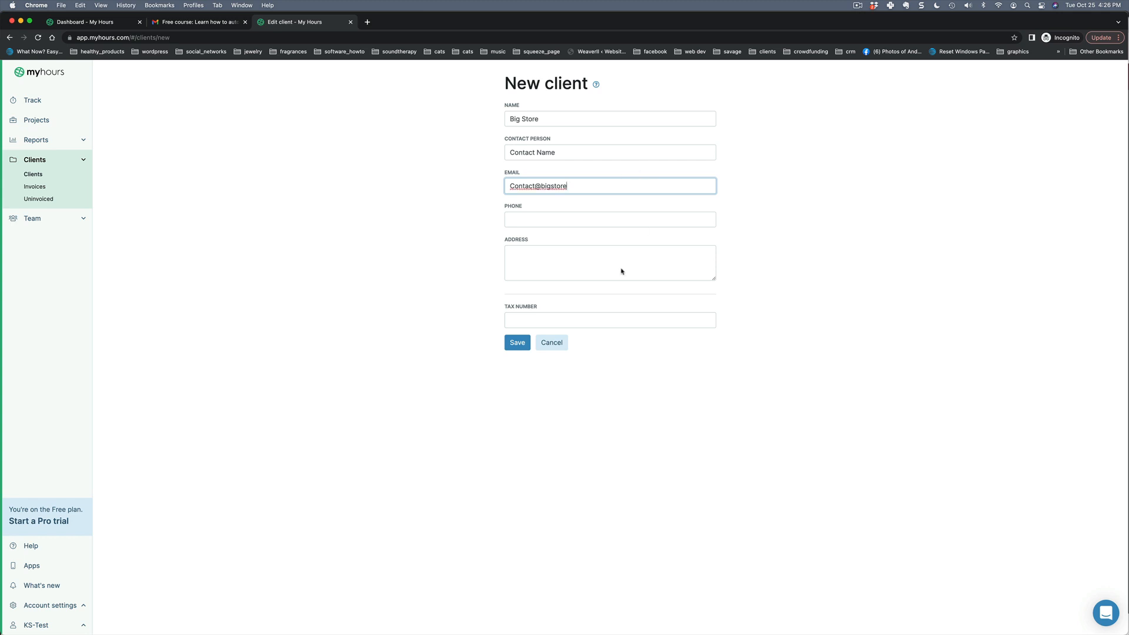
# Save the Big Store client, view its details, then go to the Projects list.
pyautogui.click(518, 343)
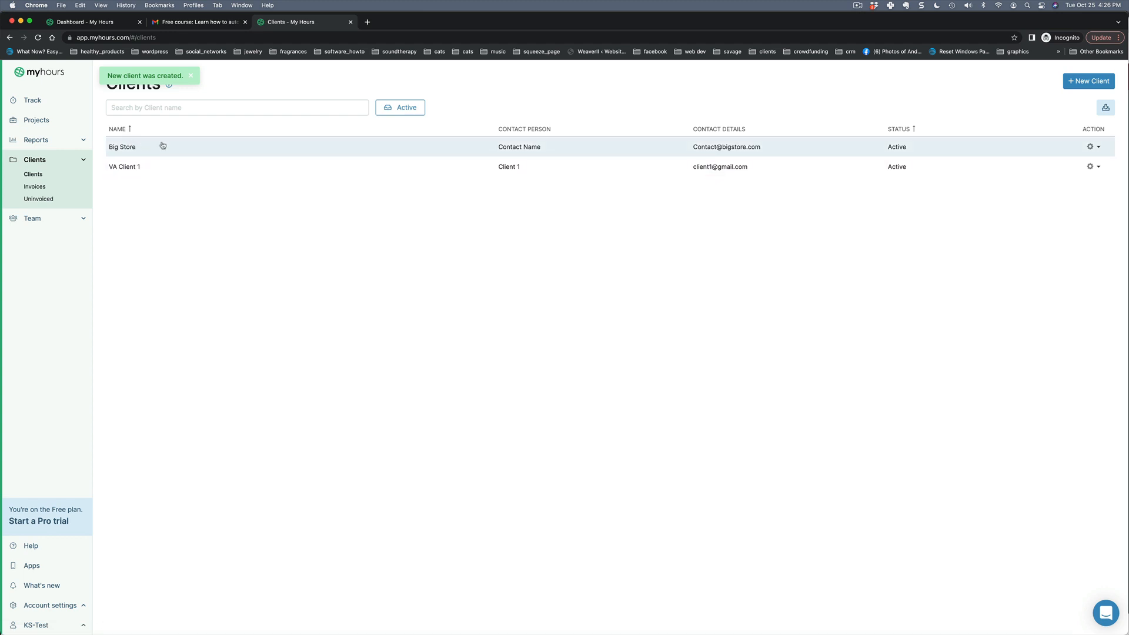
pyautogui.click(156, 146)
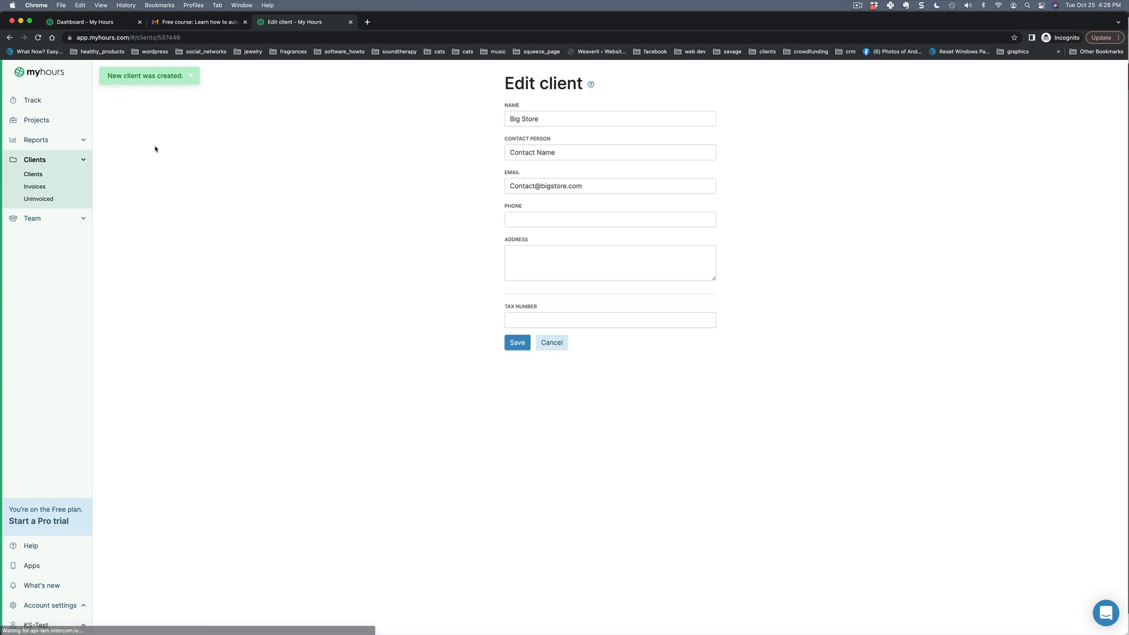
pyautogui.click(53, 122)
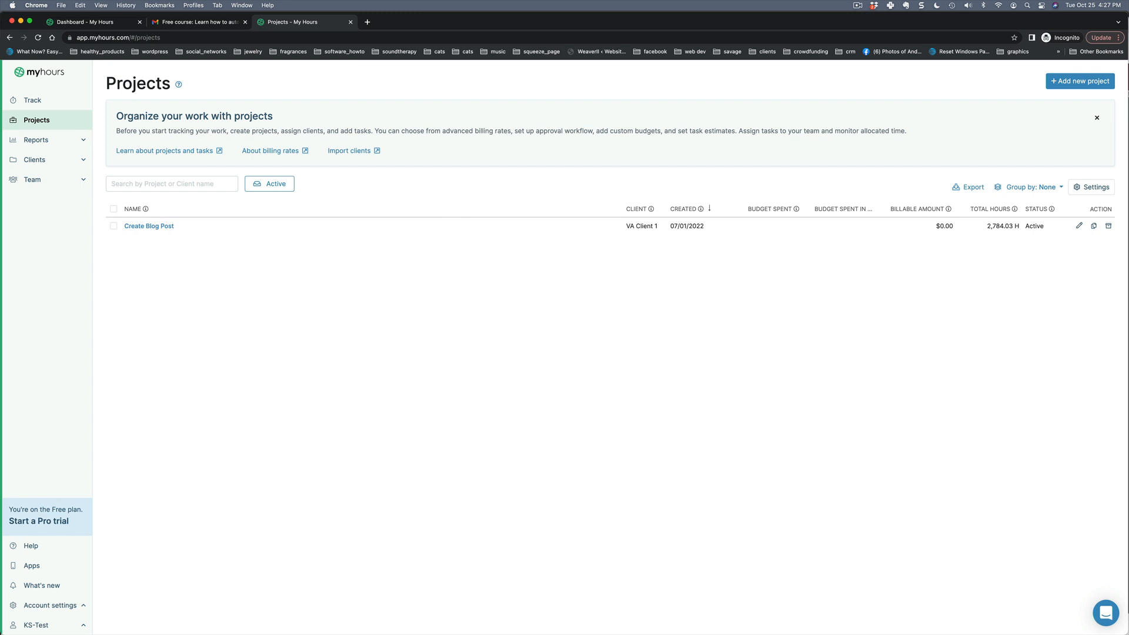
# Name a new project 'Admin Work' and assign it to the client Big Store.
pyautogui.click(1086, 84)
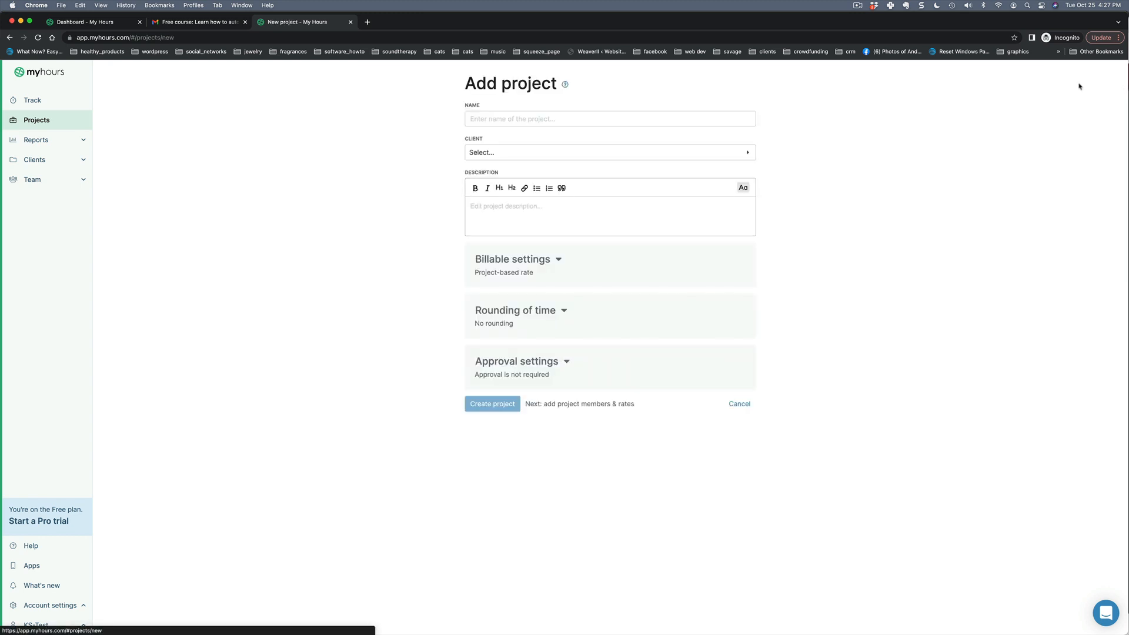
pyautogui.click(527, 120)
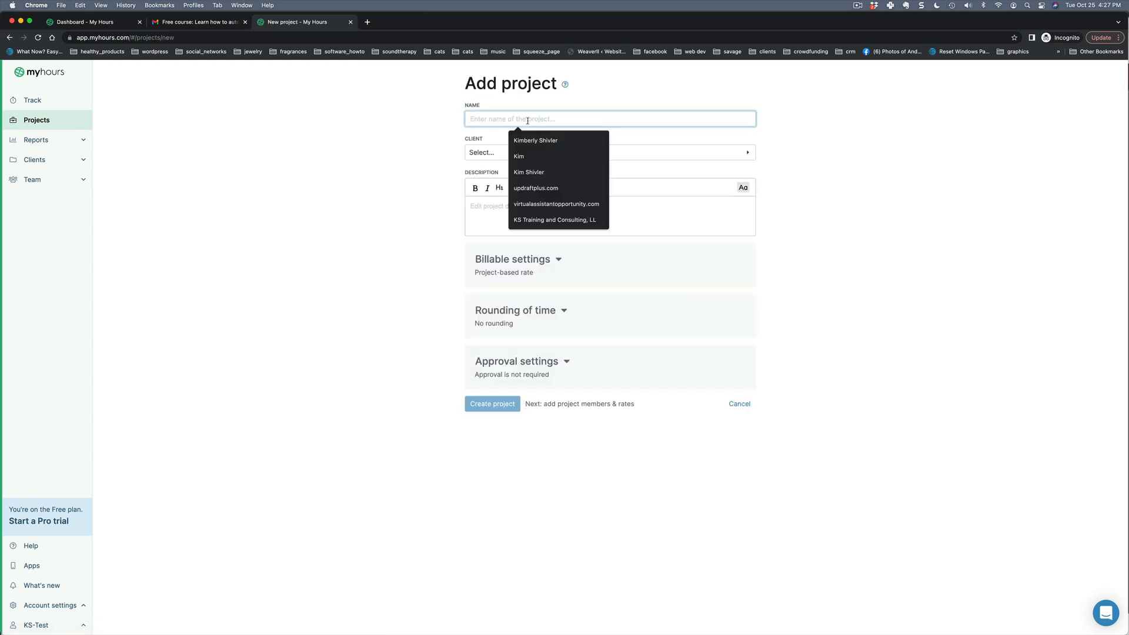
pyautogui.write('Admin')
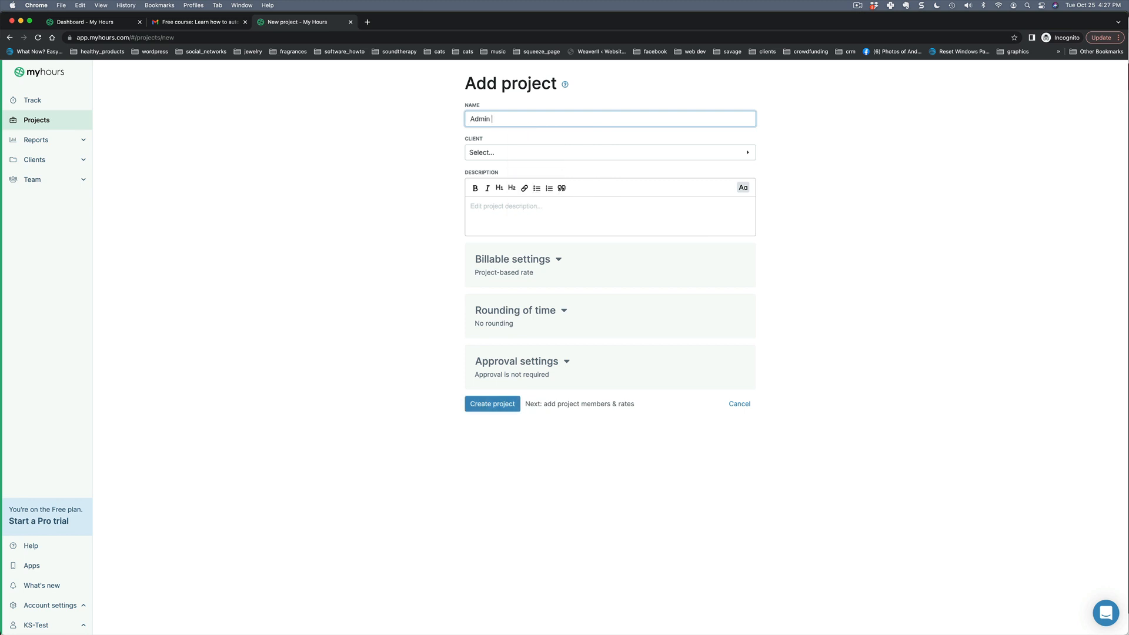
pyautogui.write(' Work')
pyautogui.click(501, 152)
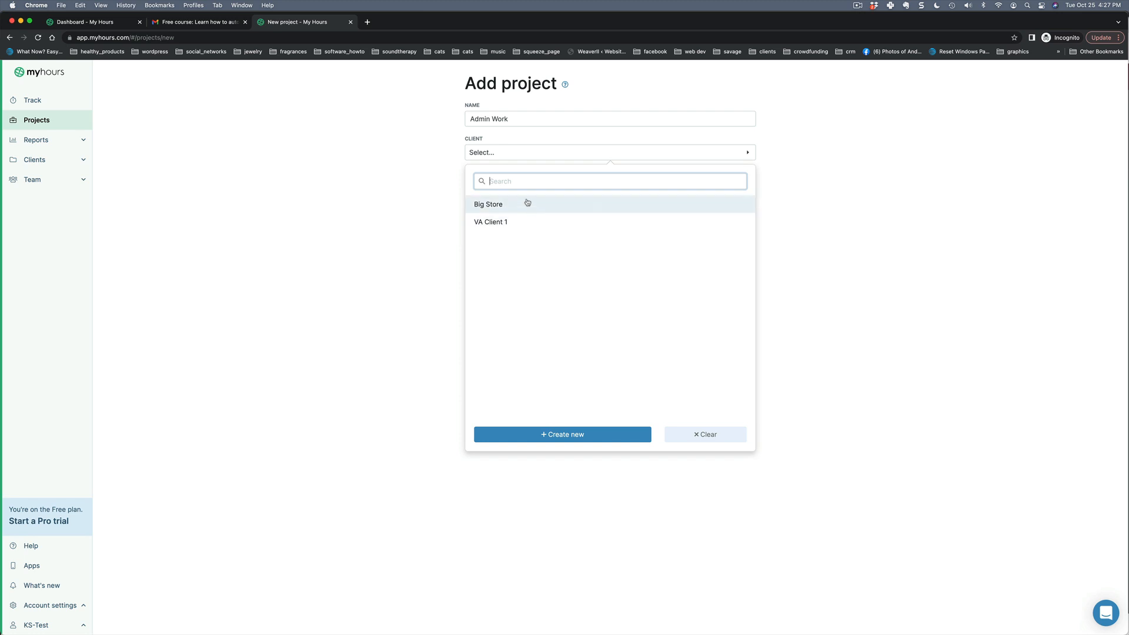
pyautogui.click(528, 203)
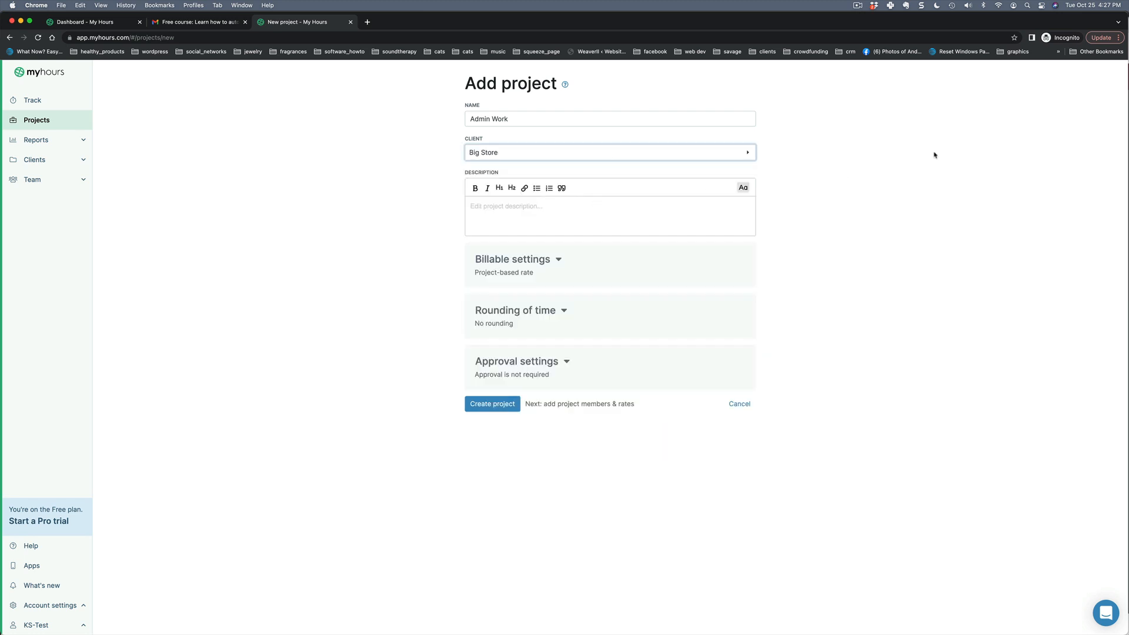
pyautogui.click(516, 214)
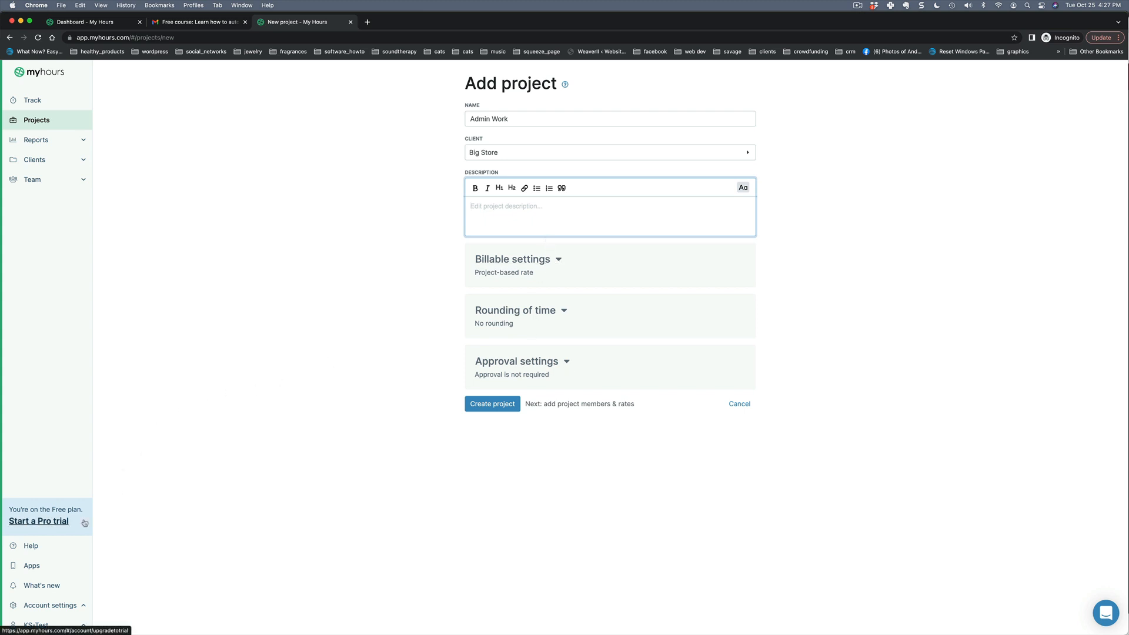
# Set the Admin Work project's billing option to Not billable.
pyautogui.click(557, 260)
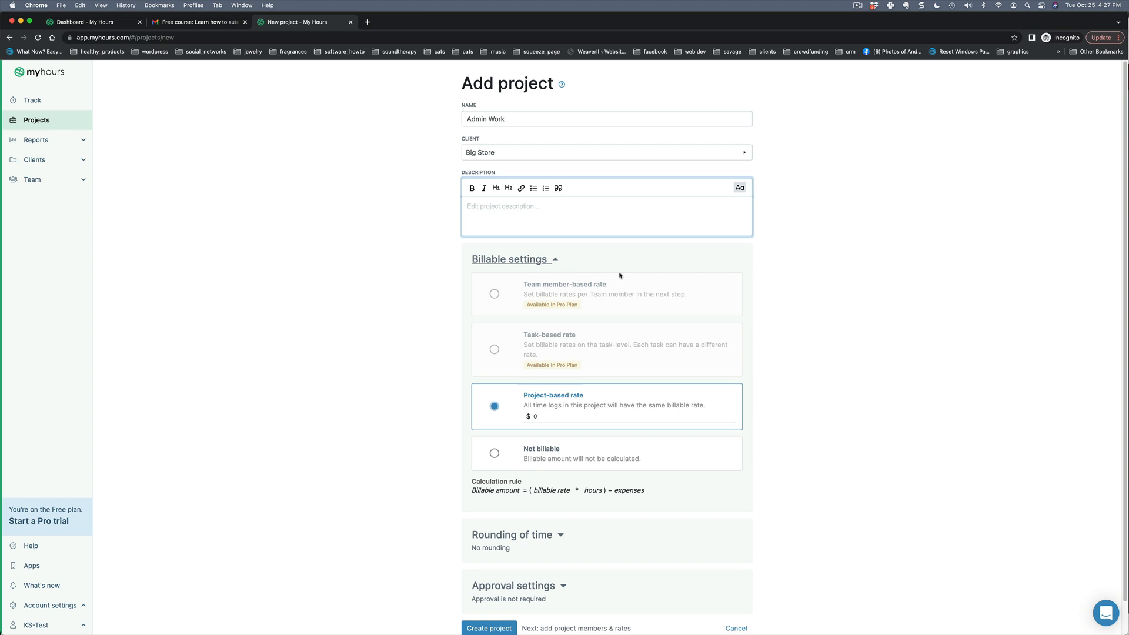
pyautogui.click(650, 413)
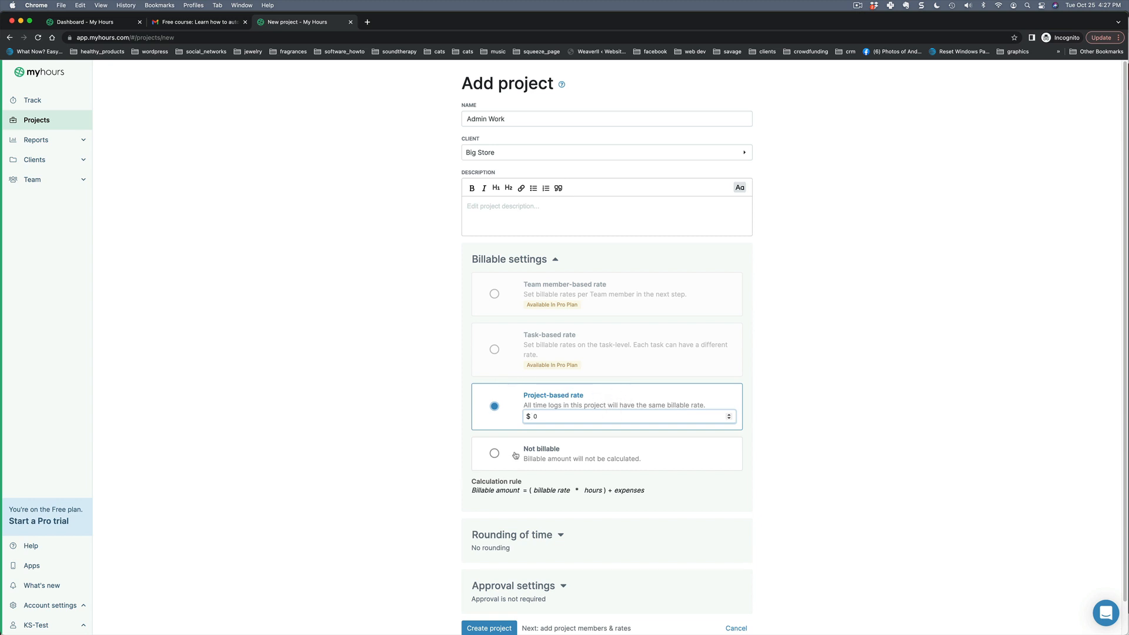
pyautogui.click(495, 457)
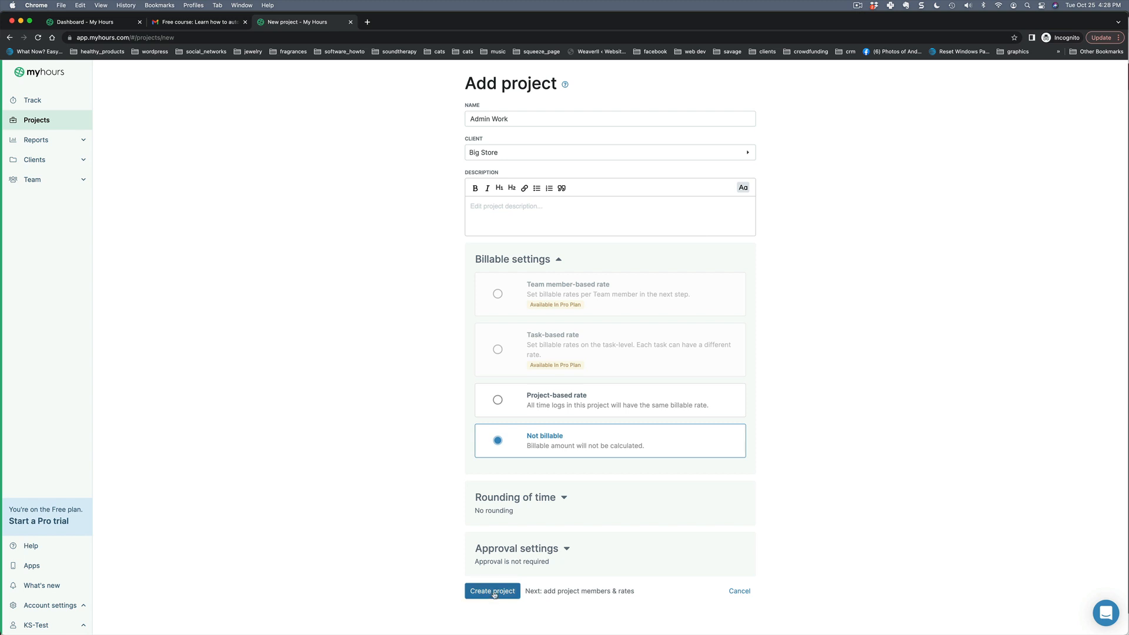
# Save the Admin Work project and finish member setup to reach its overview.
pyautogui.click(494, 593)
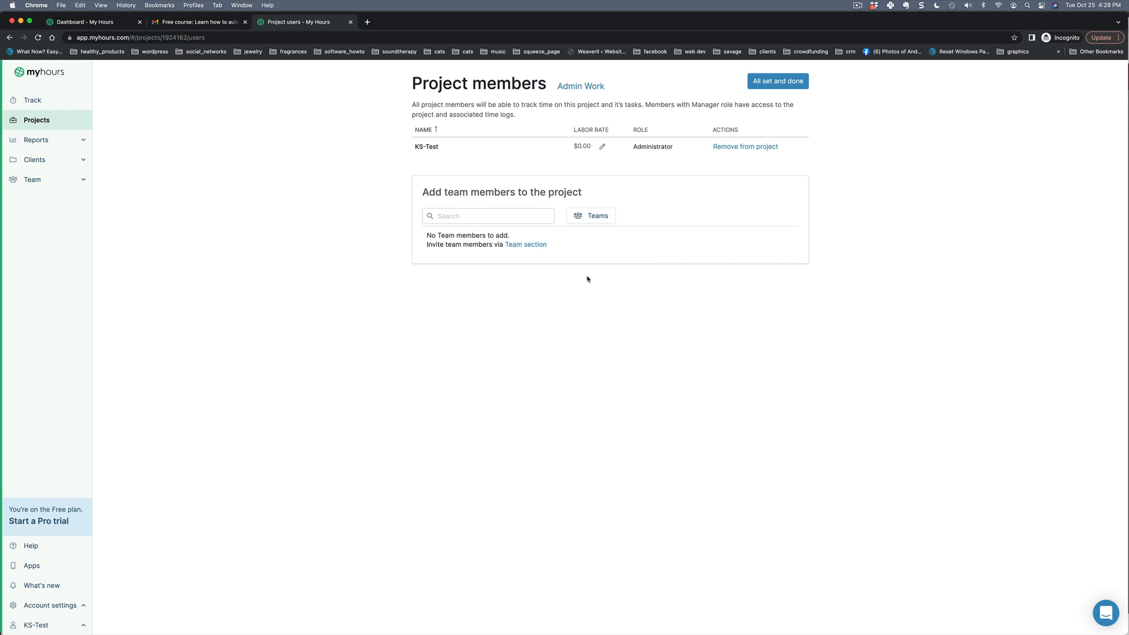
pyautogui.click(759, 83)
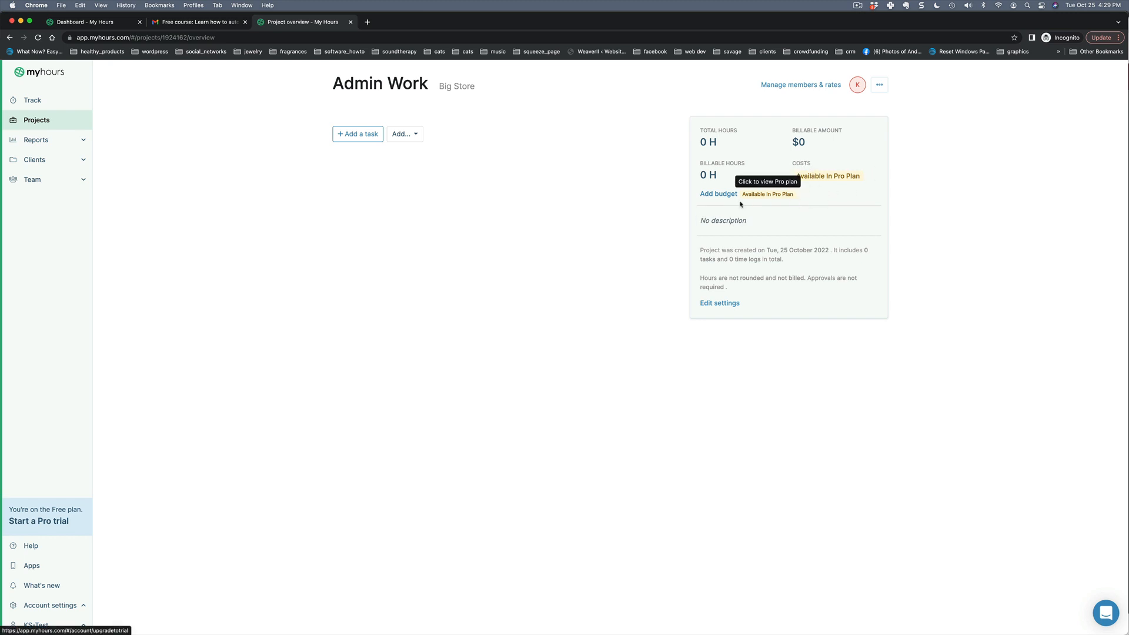
# Go to the Track page and bring up the Client & Project choices for a new log.
pyautogui.click(33, 100)
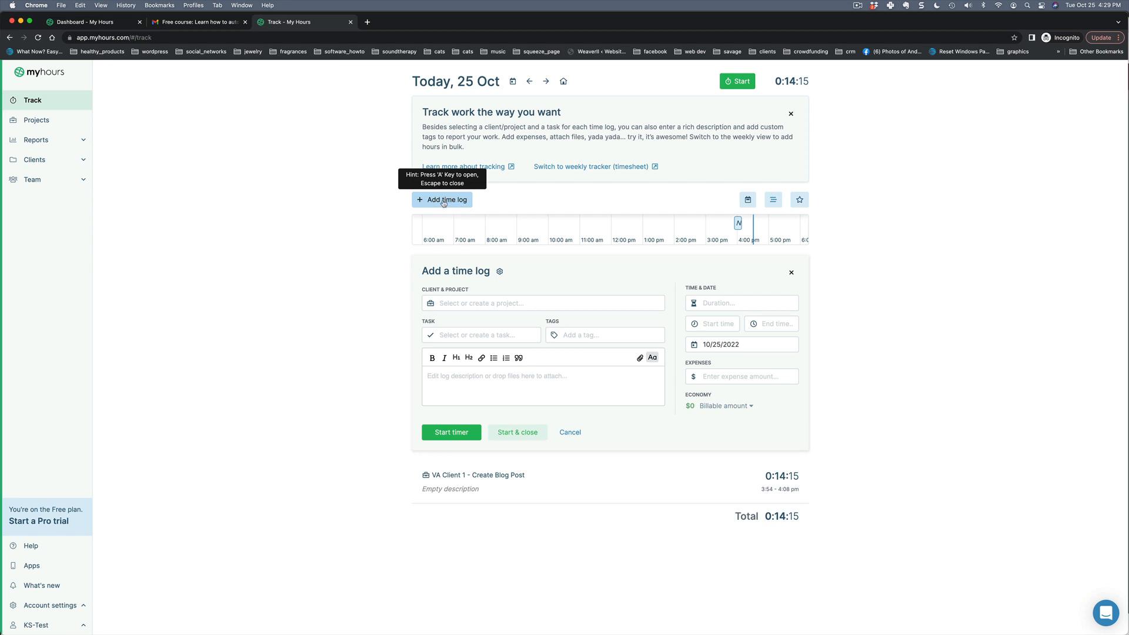
pyautogui.click(455, 304)
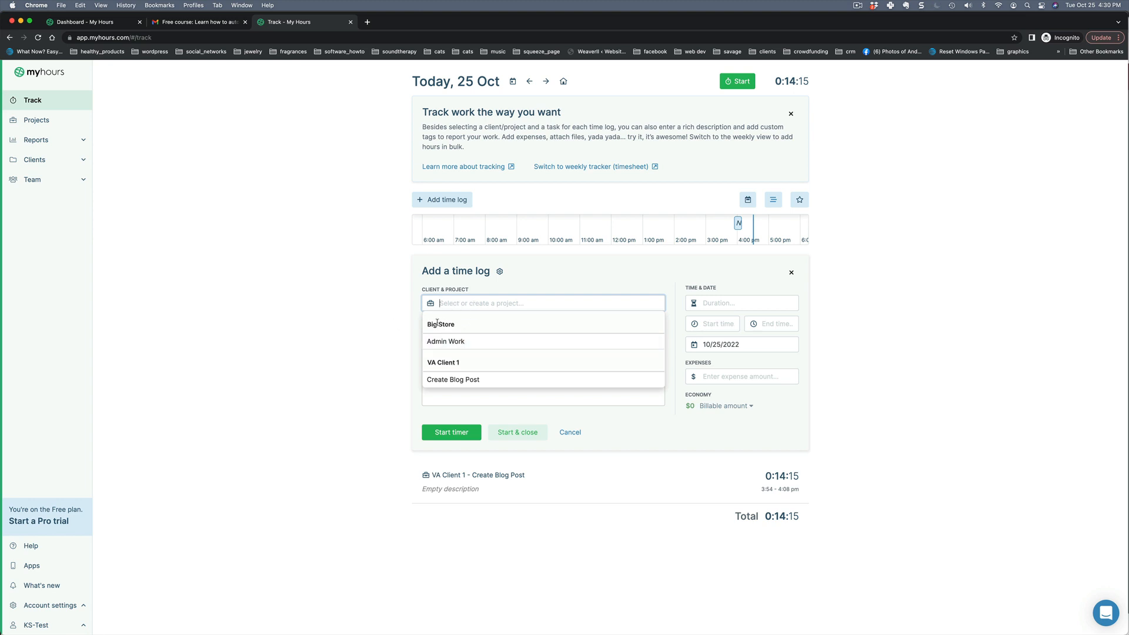
# Assign the new time log to Big Store – Admin Work and start its timer.
pyautogui.click(465, 342)
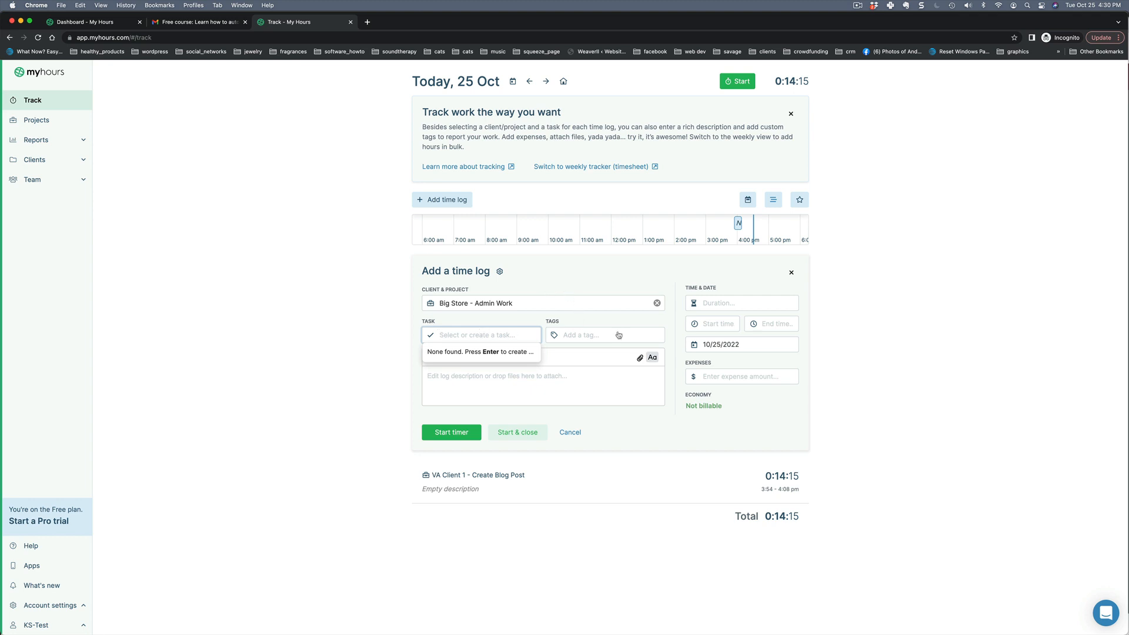
pyautogui.click(451, 433)
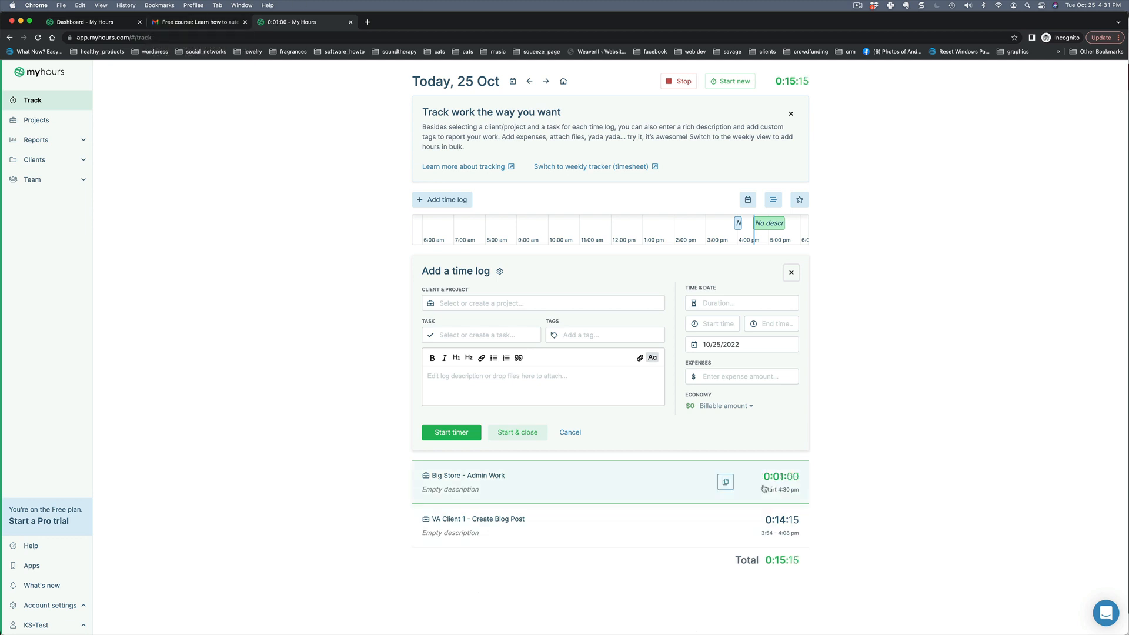
# Stop the running Admin Work timer at 2 minutes (4:30–4:32 pm) and close the editor.
pyautogui.click(653, 479)
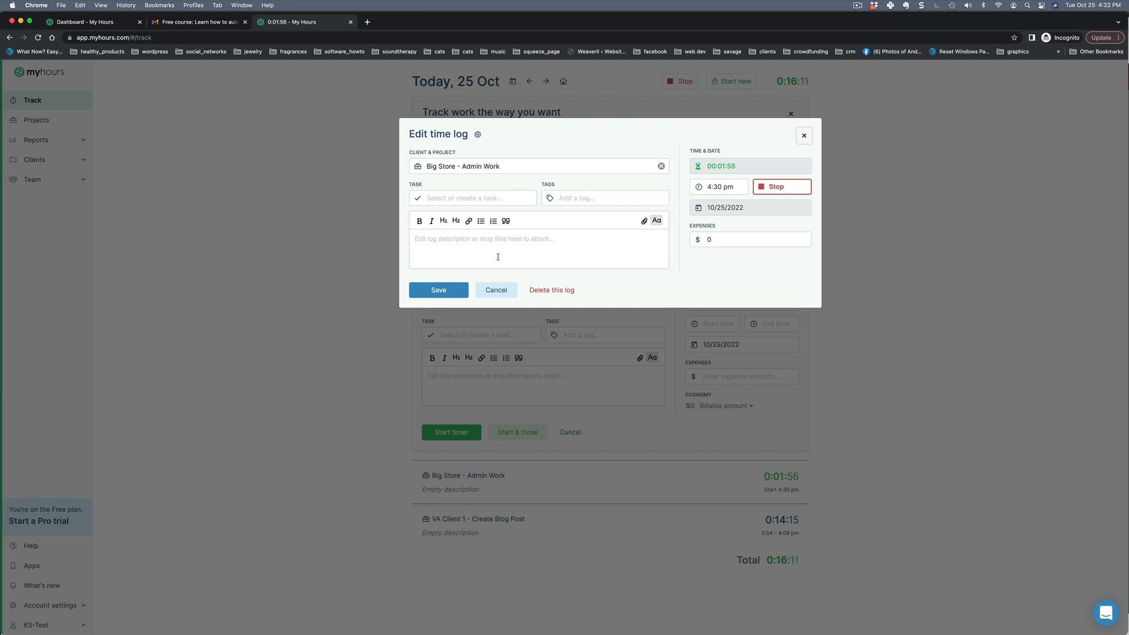
pyautogui.click(784, 188)
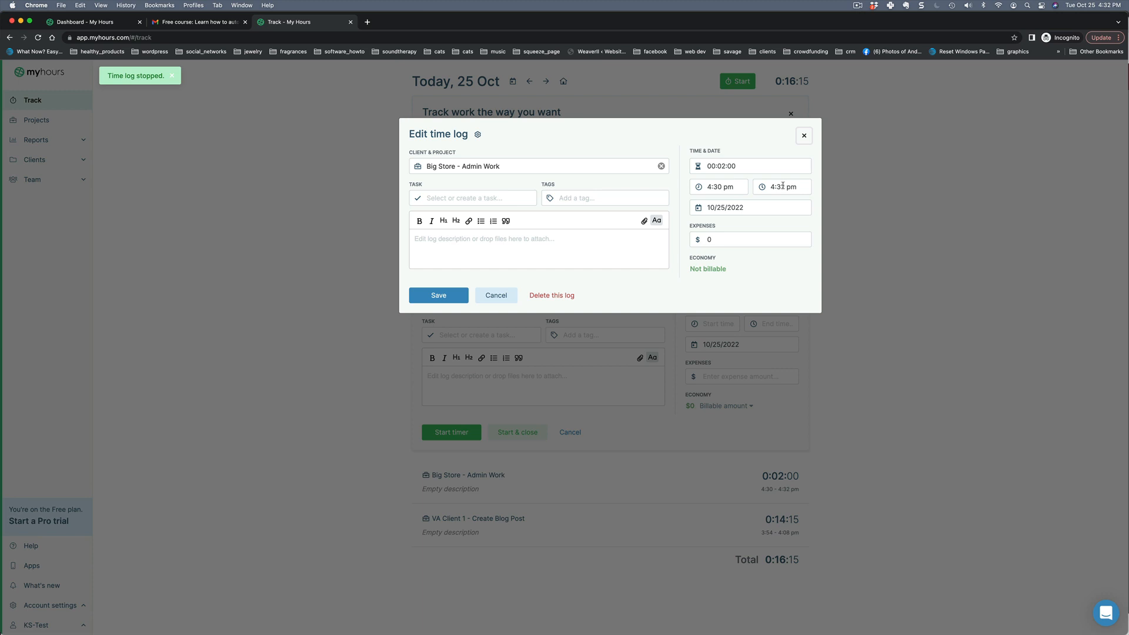
pyautogui.click(804, 135)
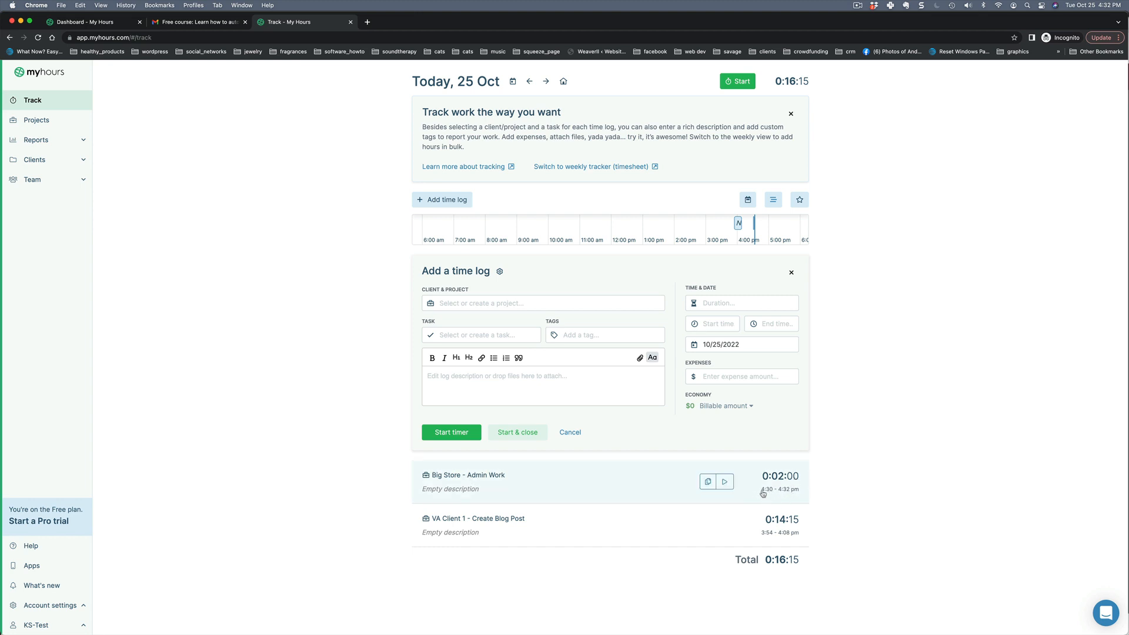
# Give the Admin Work log the description 'Sent MailChimp email' and save it.
pyautogui.click(646, 488)
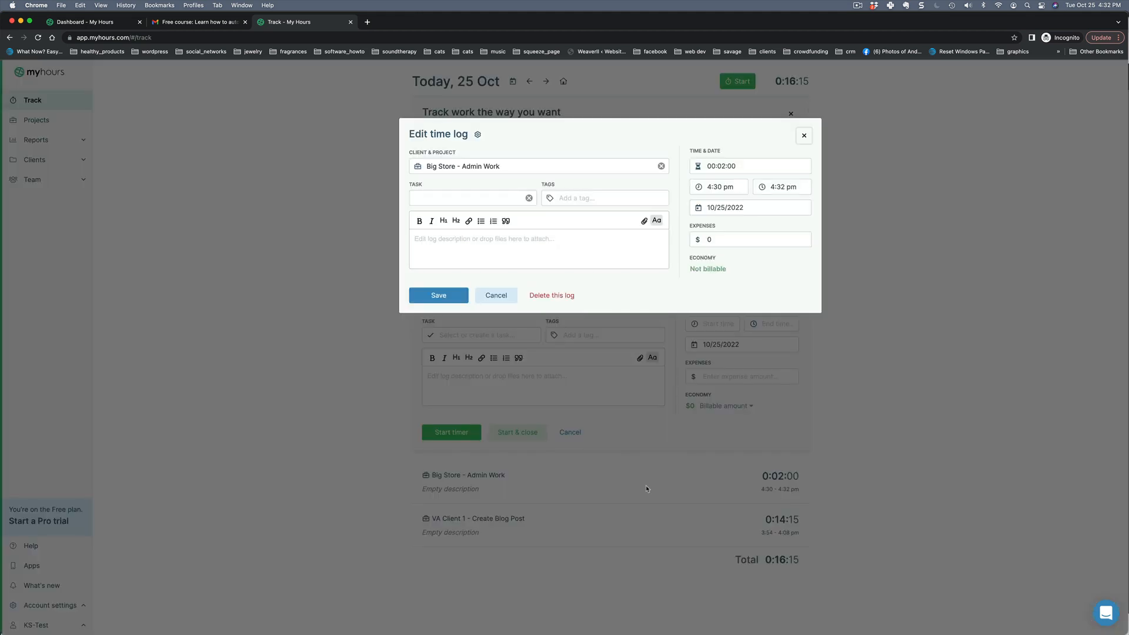
pyautogui.click(487, 248)
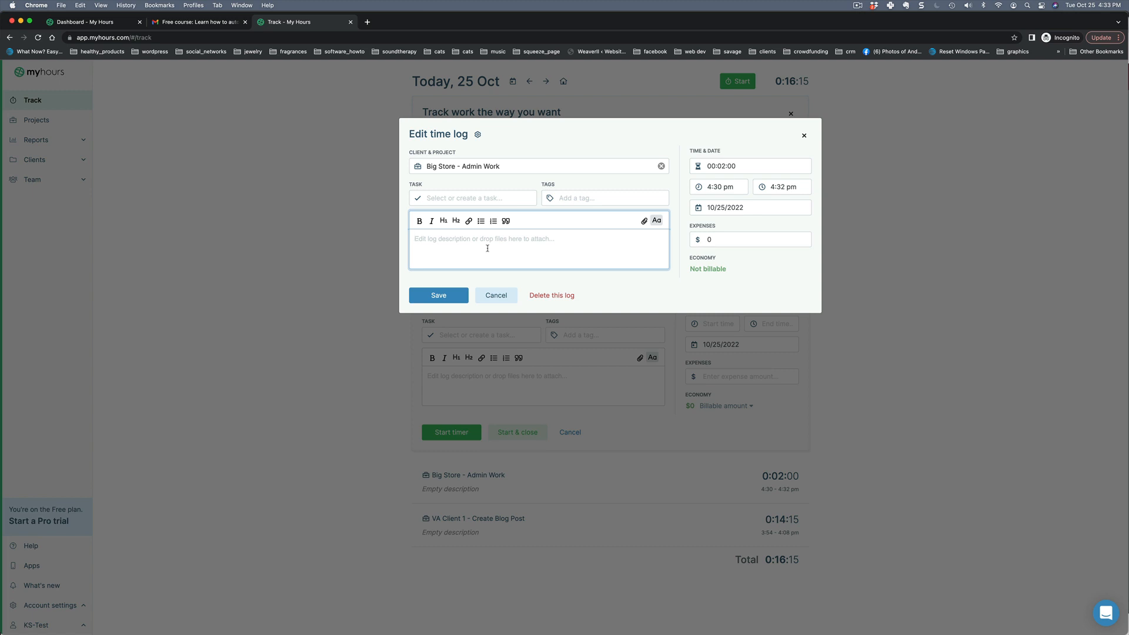
pyautogui.write('Sent MailChimp email')
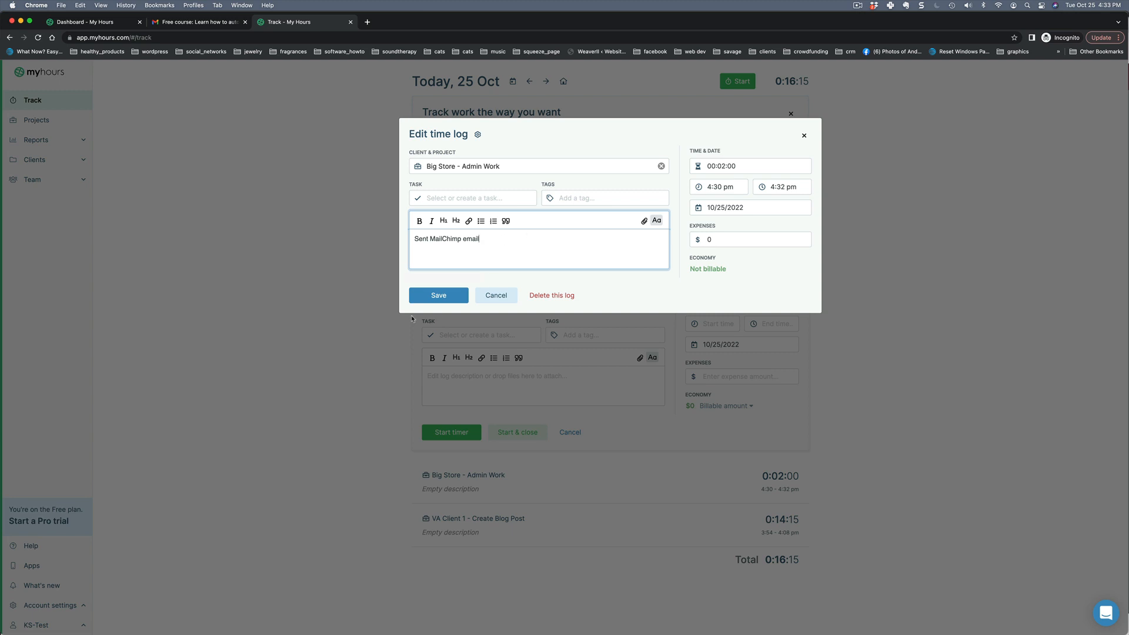
pyautogui.click(437, 295)
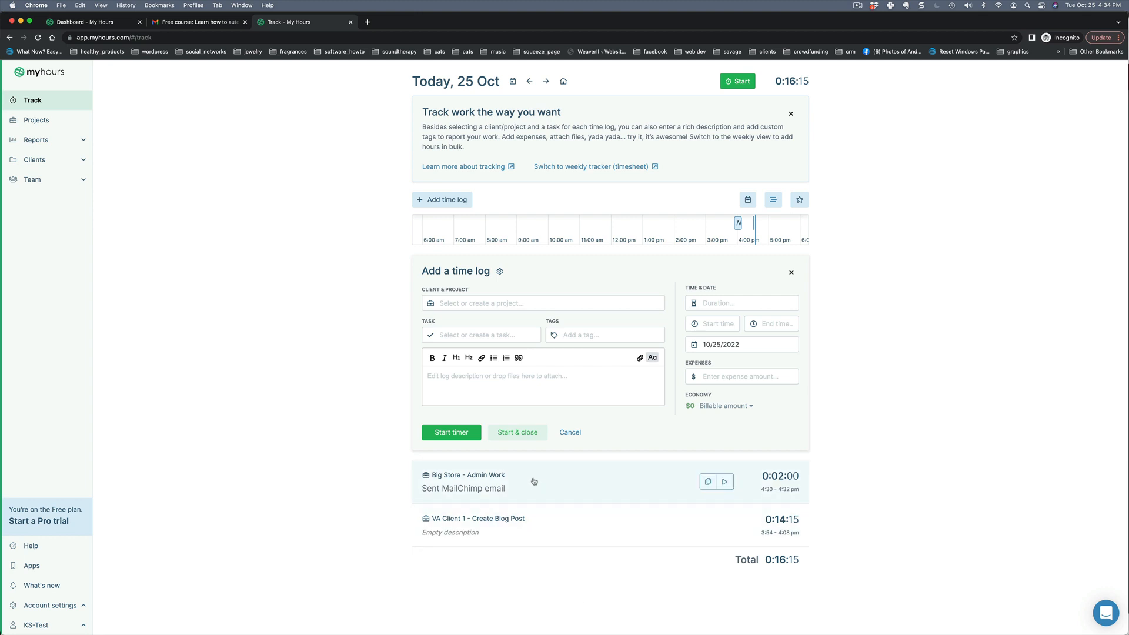
pyautogui.moveTo(518, 518); pyautogui.dragTo(513, 539)
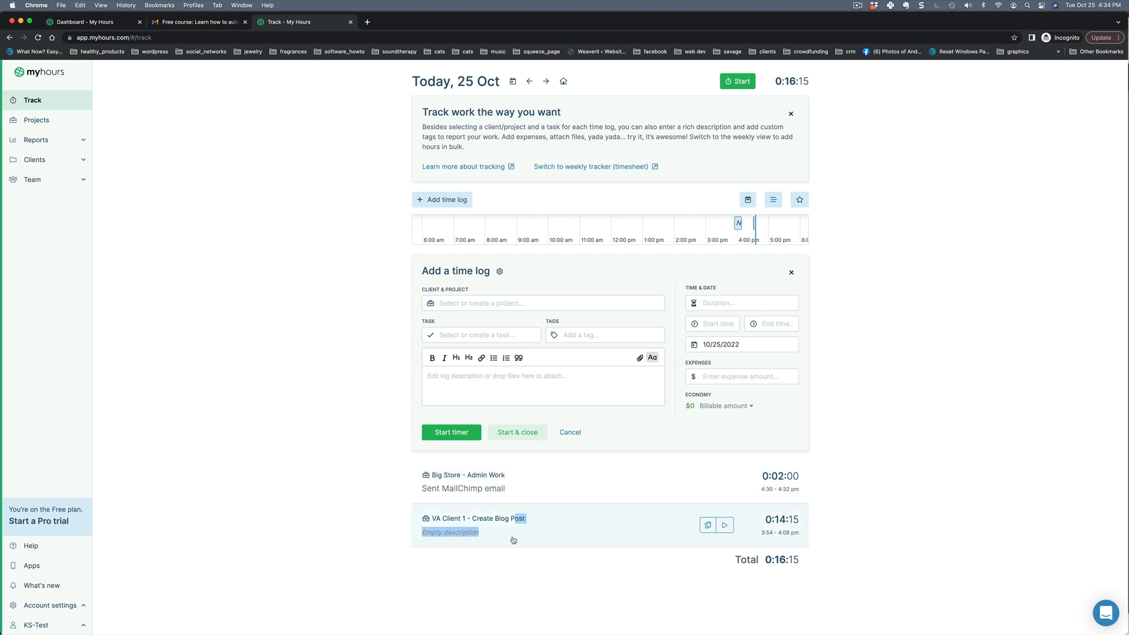
pyautogui.click(513, 539)
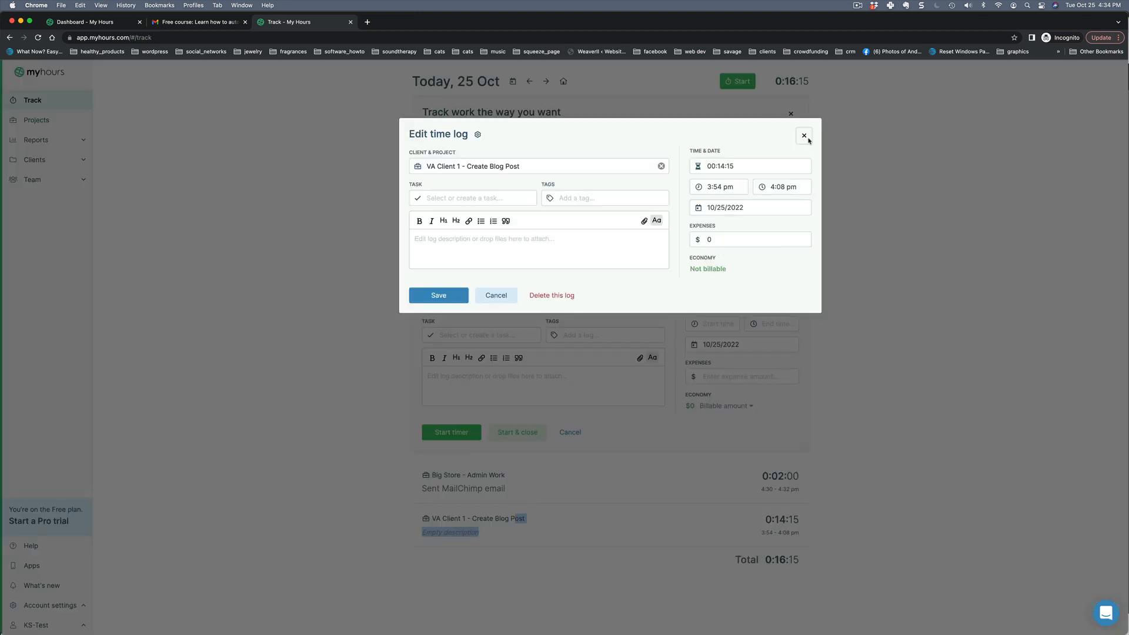
pyautogui.click(803, 136)
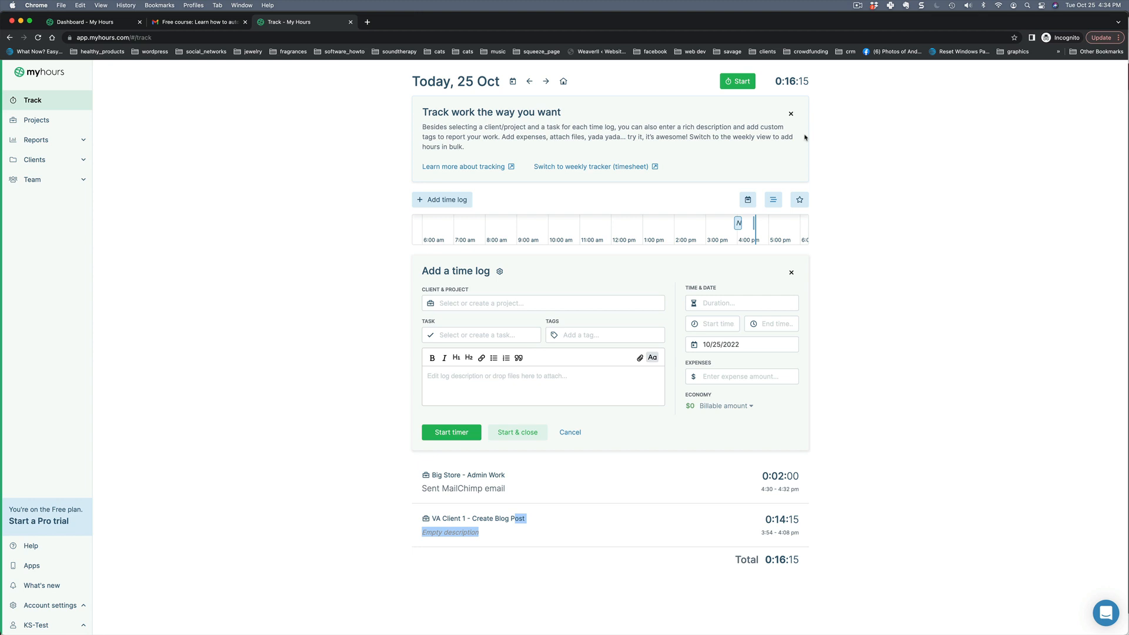